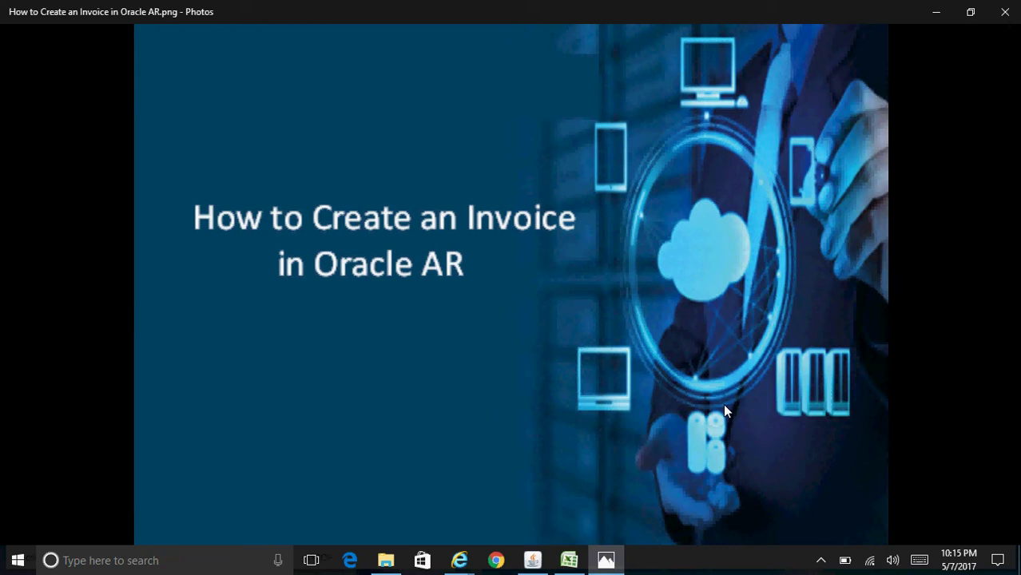
Switch to Oracle Applications and open the Transactions form from the Receivables navigator.
left_click(533, 561)
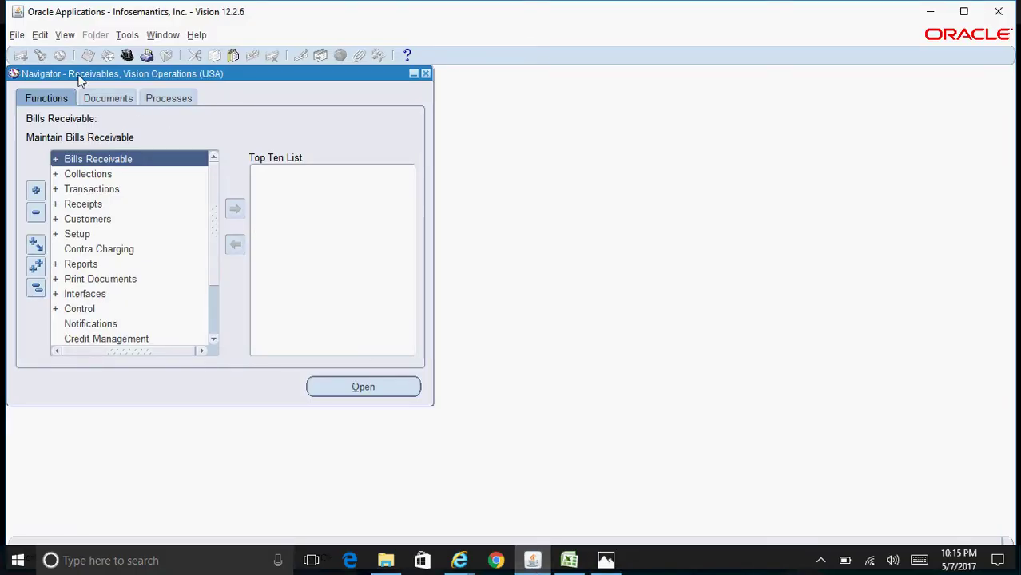
double_click(116, 189)
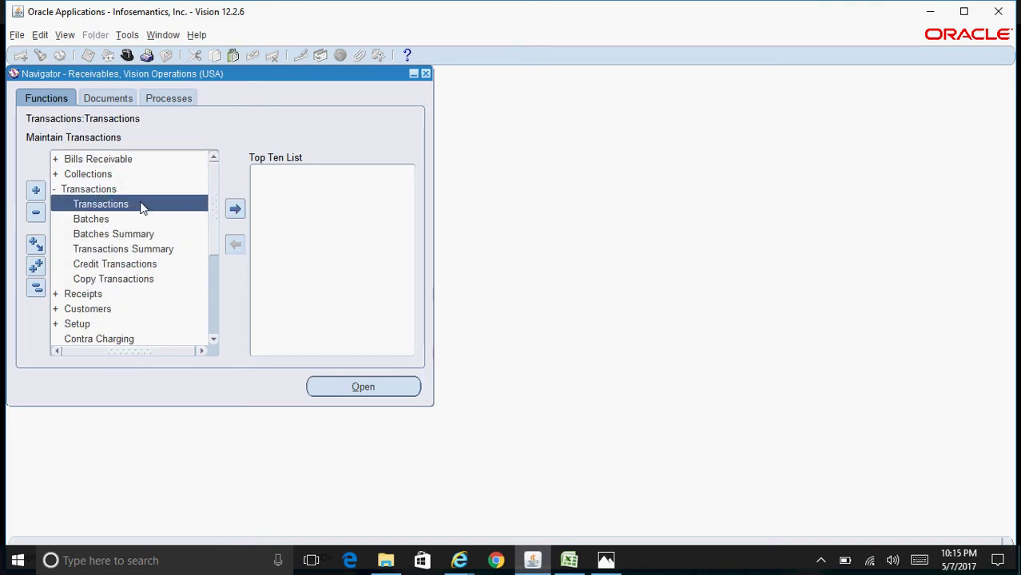
left_click(138, 204)
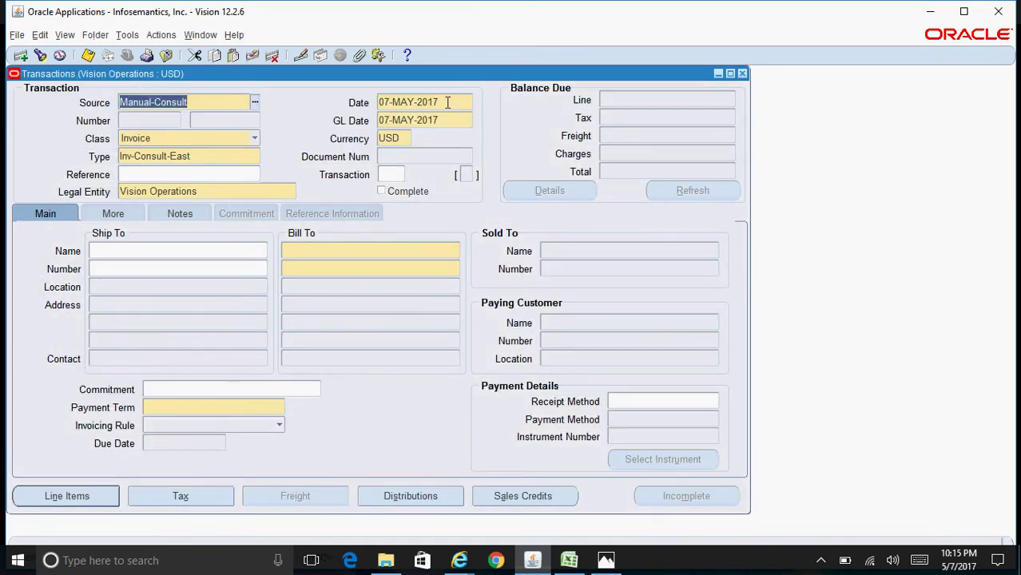
Review the invoice header's date, GL date, currency and type, including the list of available transaction types.
left_click(446, 102)
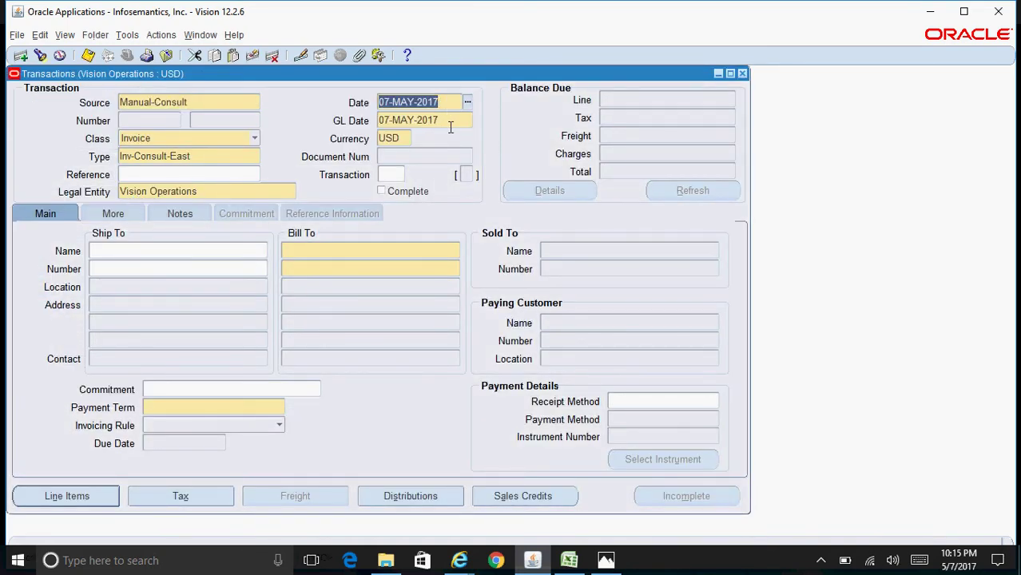
left_click(449, 119)
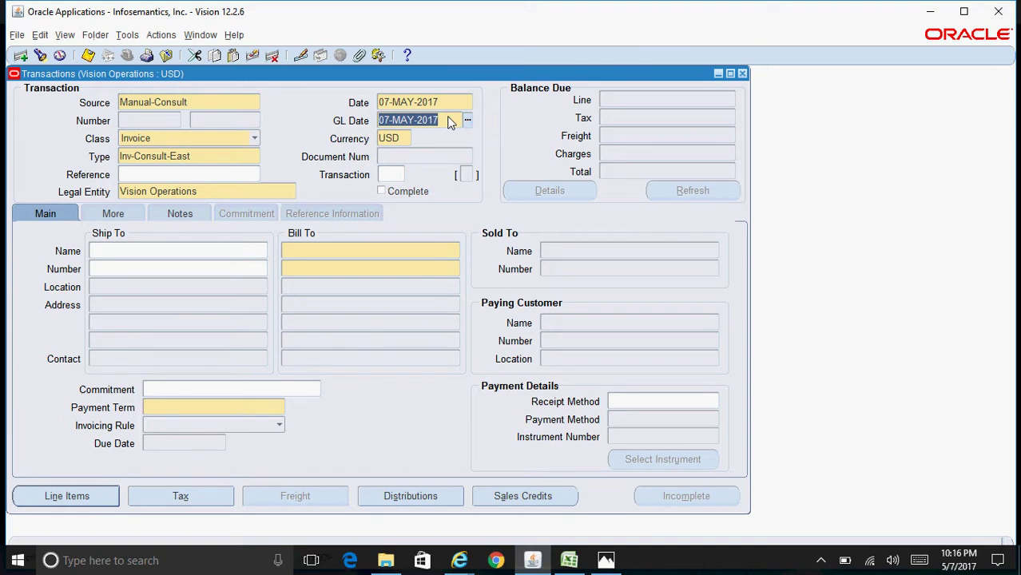
left_click(401, 136)
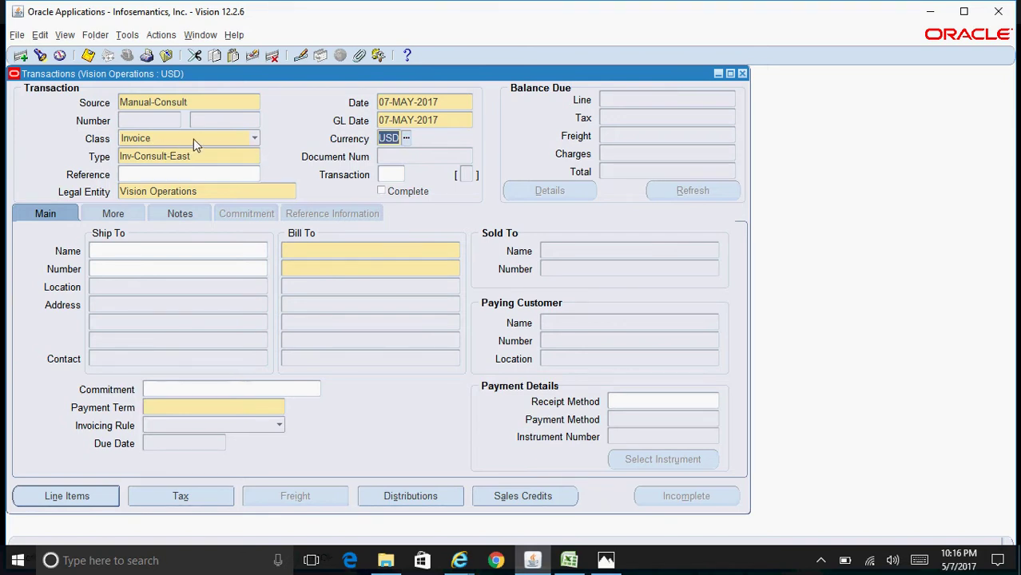
left_click(218, 155)
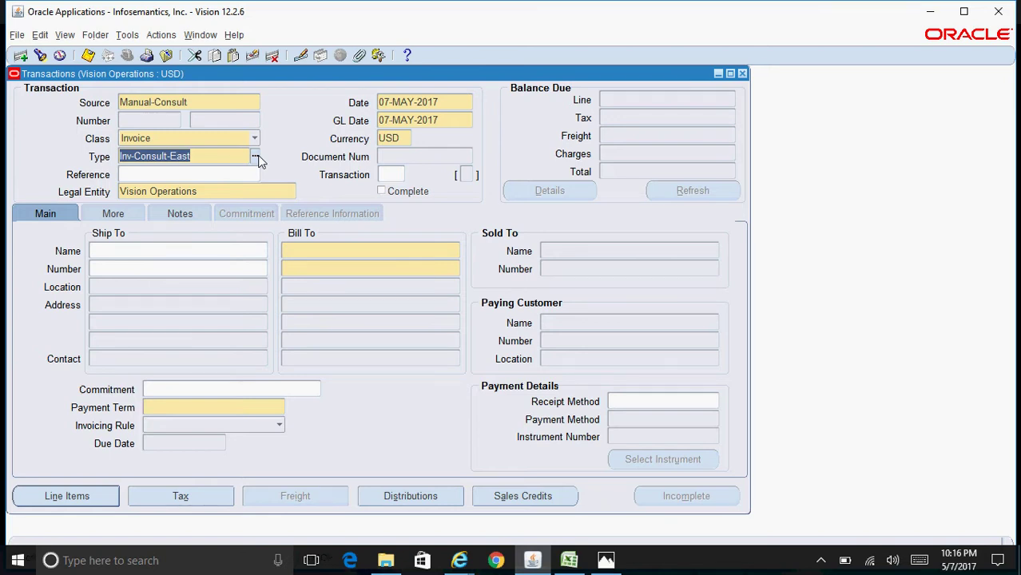
left_click(257, 158)
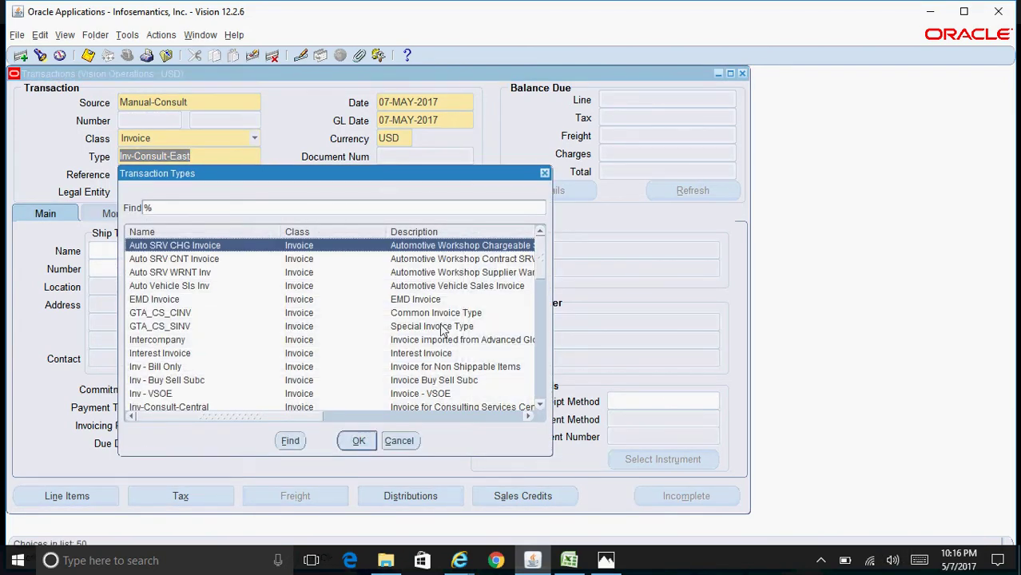
left_click(399, 442)
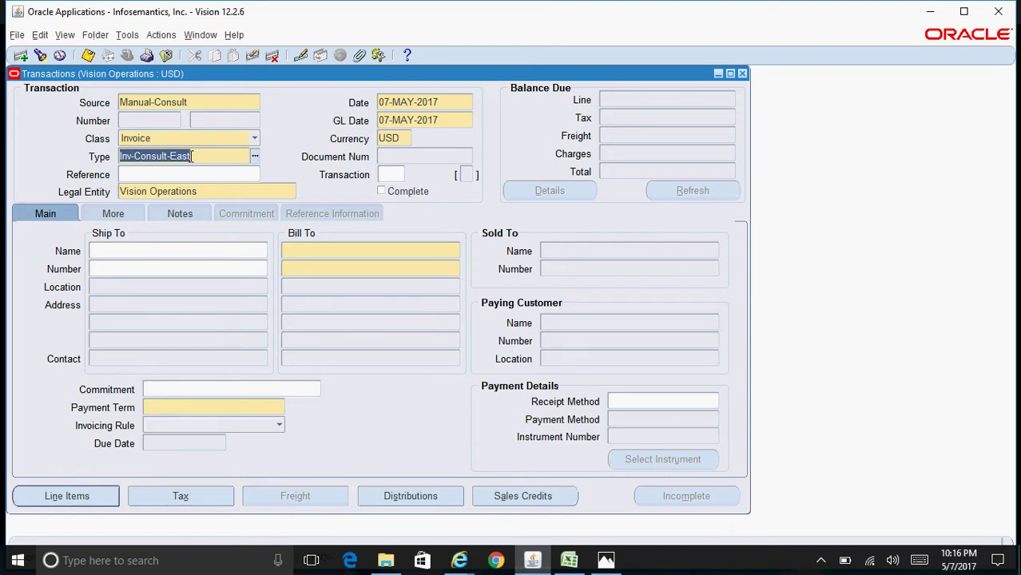
Find bill-to customers with ABC%Co%, select ABC Corporation Americas, and check the payment term.
left_click(315, 251)
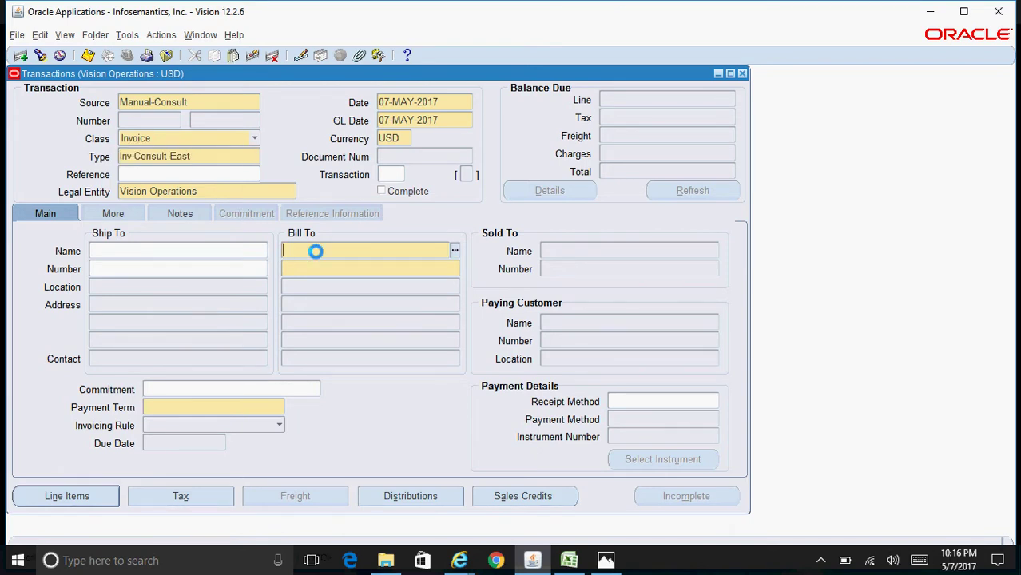
type("ABC%Co%")
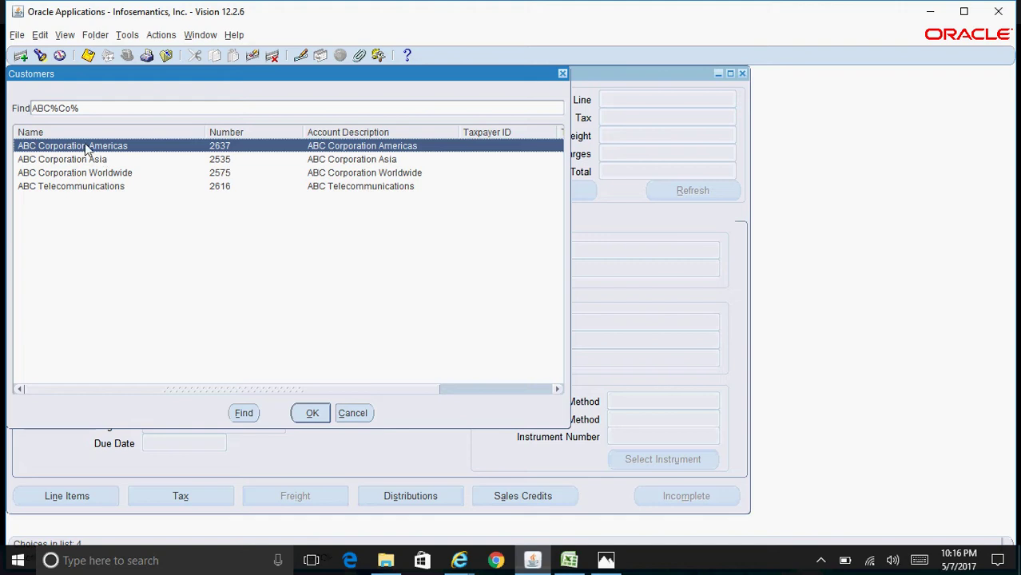
double_click(144, 150)
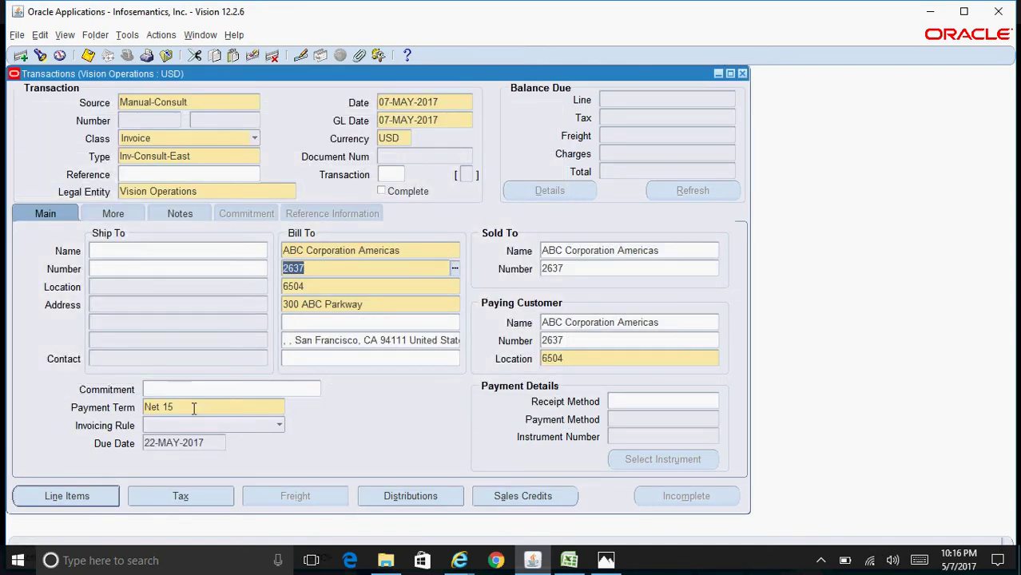
left_click(410, 250)
left_click(186, 414)
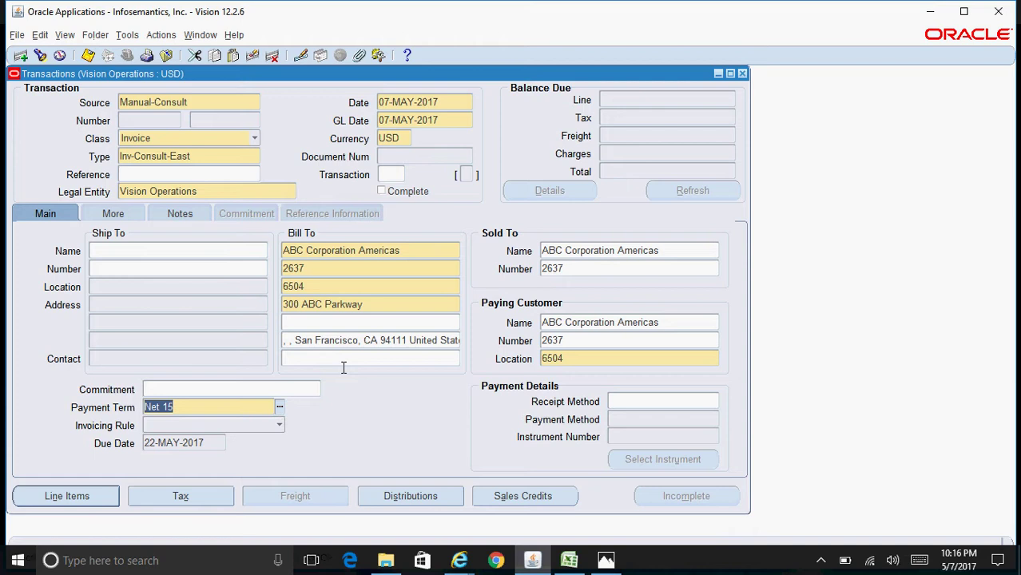
left_click(403, 251)
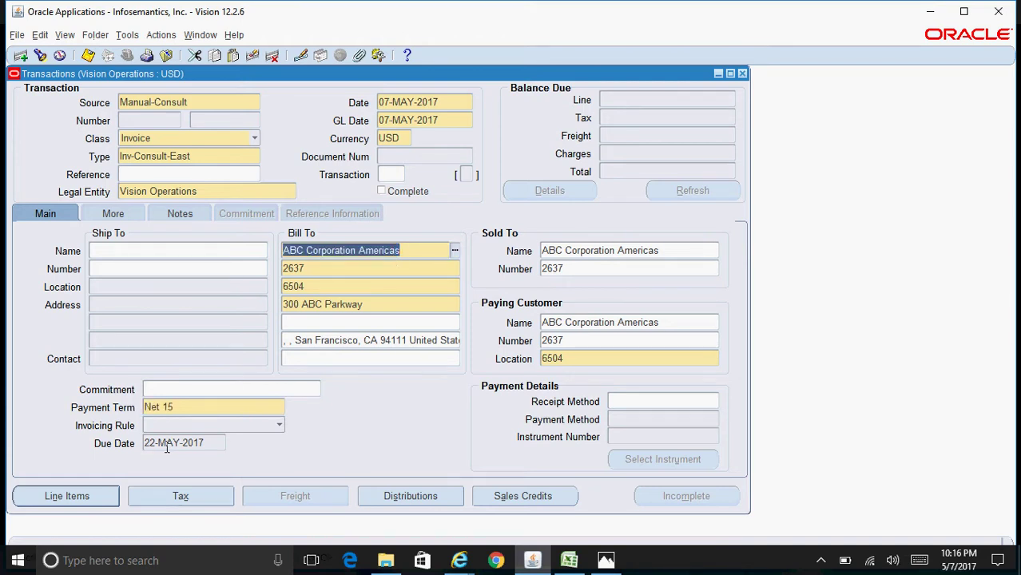
Open the invoice's line items and describe line 1 as "Consulting Services for the month of May 2017".
left_click(76, 501)
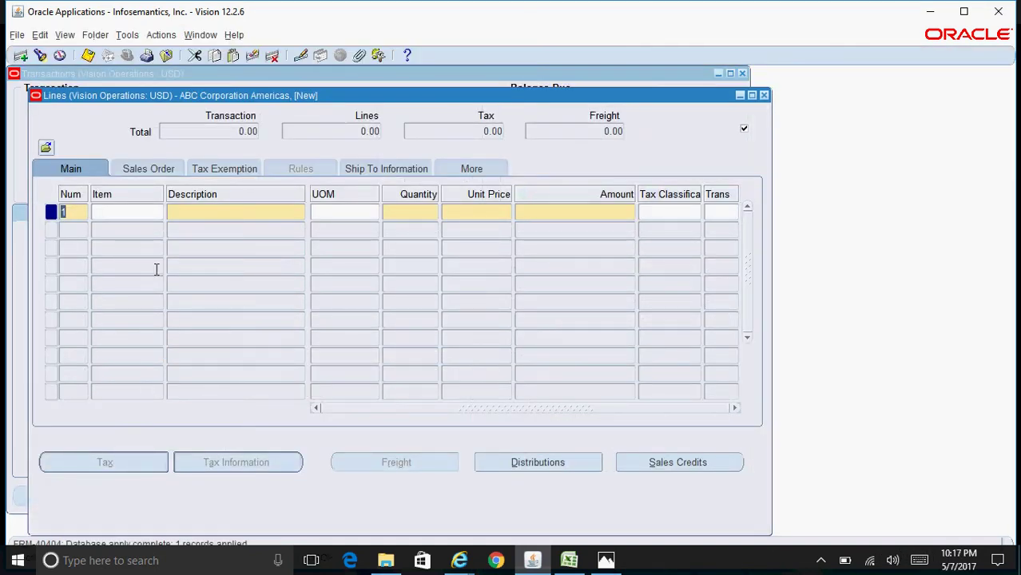
left_click(139, 211)
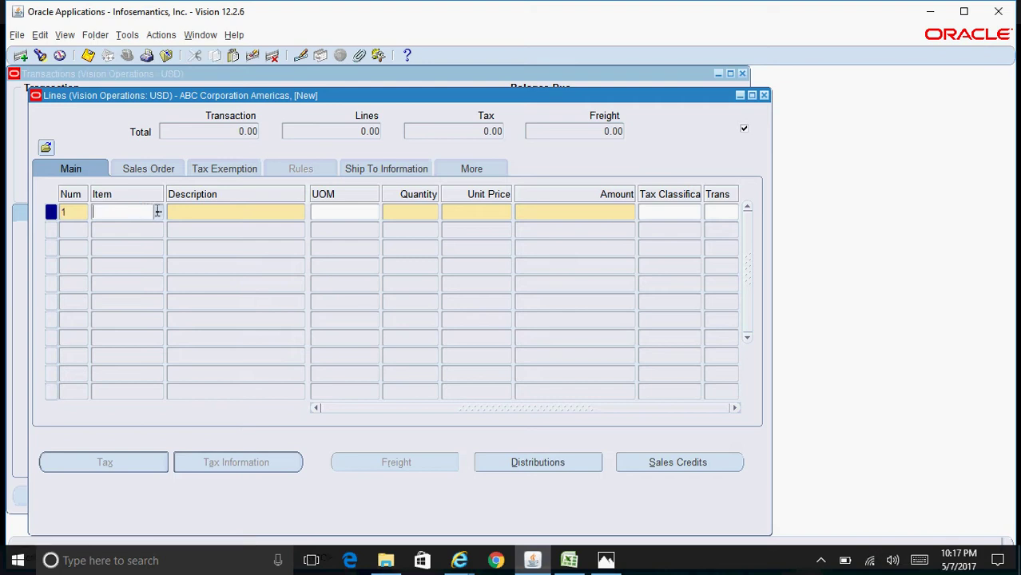
left_click(216, 211)
type("Co")
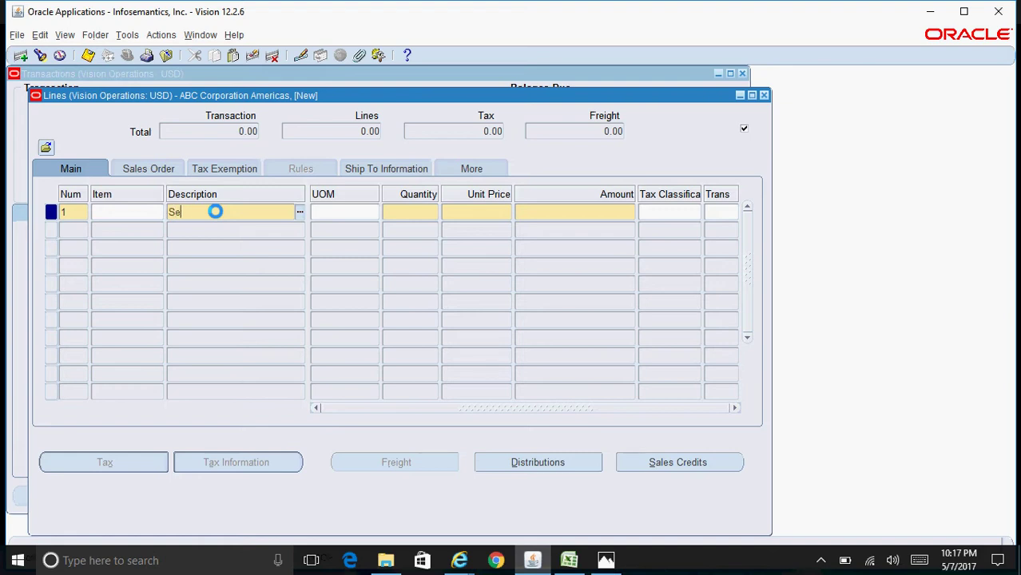
key("BackSpace")
key("BackSpace")
type("Consulting Services for")
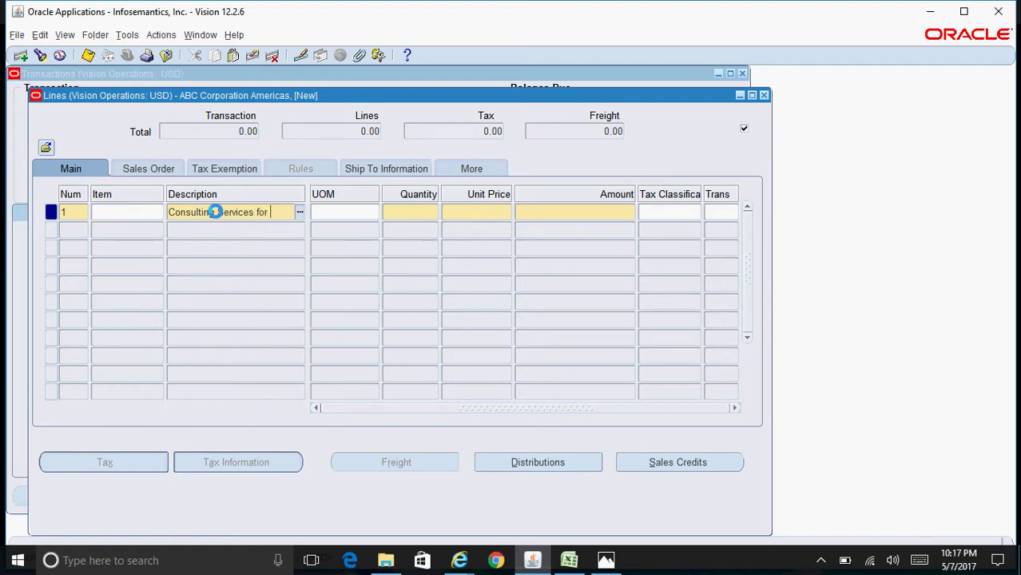
type(" the month of ")
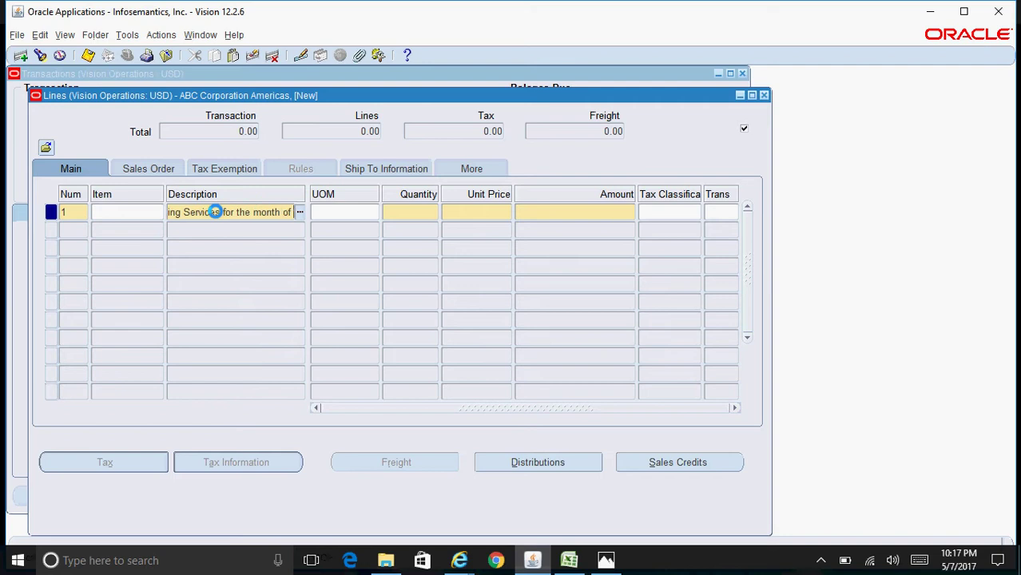
type("May 2017")
key("Tab")
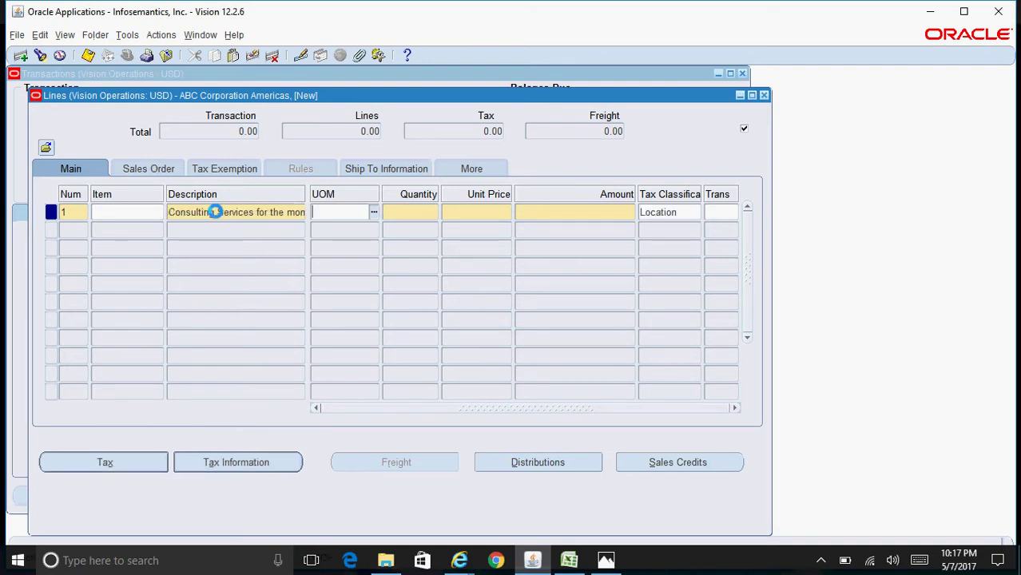
Set line 1 to quantity 1 and unit price 15000, save it, and check the tax total.
key("Tab")
key("Tab")
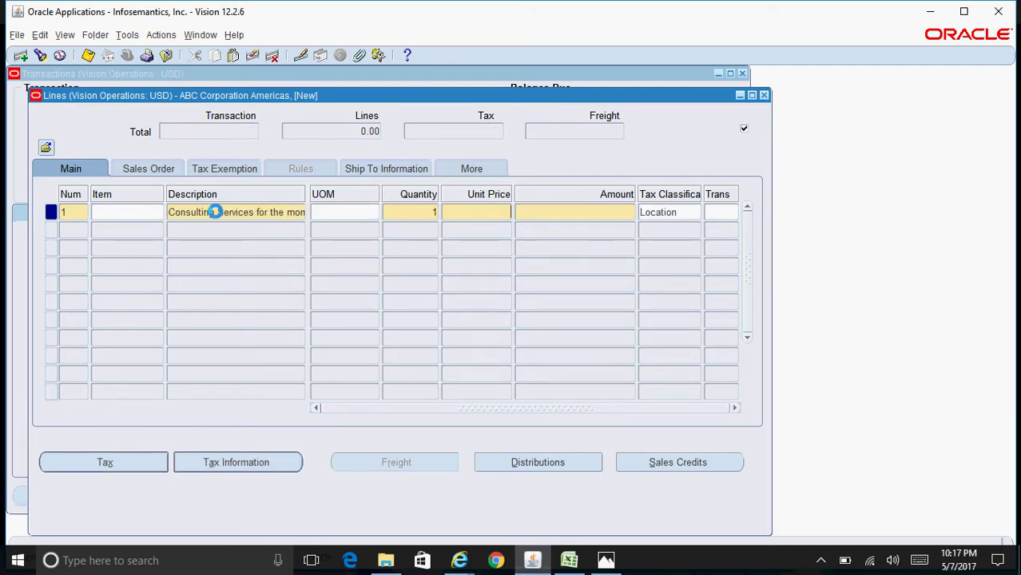
type("15000")
key("Tab")
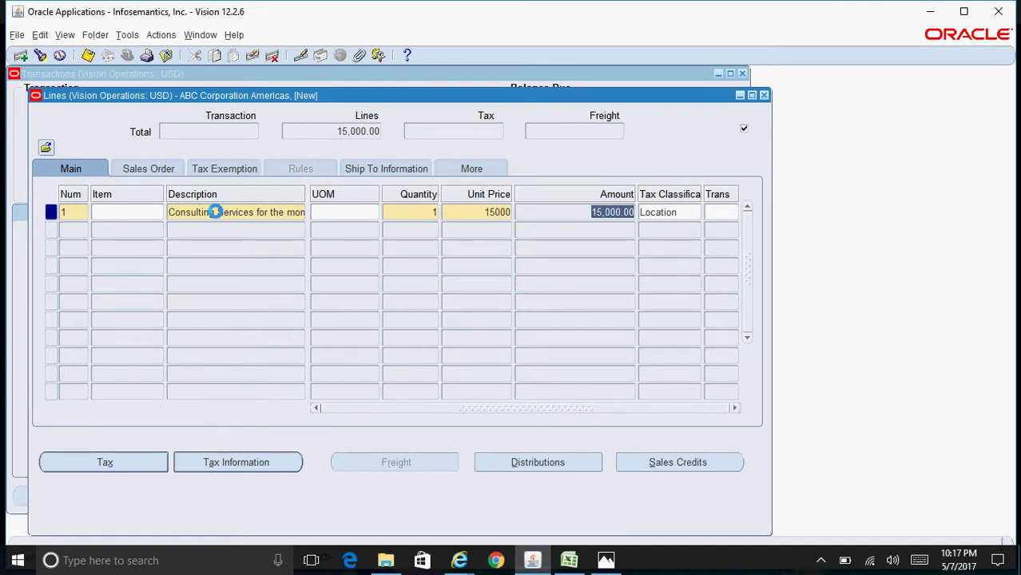
left_click(689, 212)
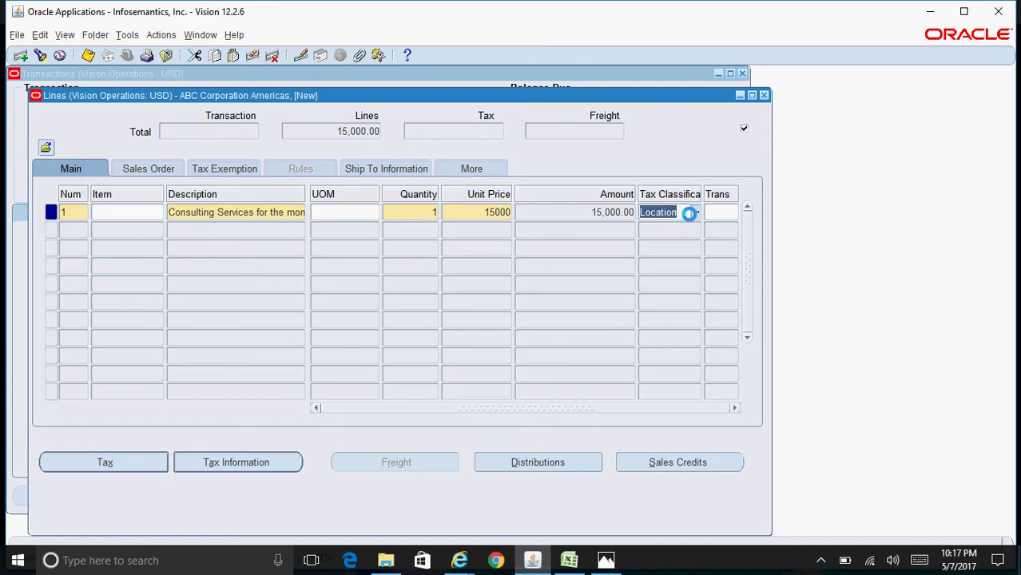
left_click(90, 61)
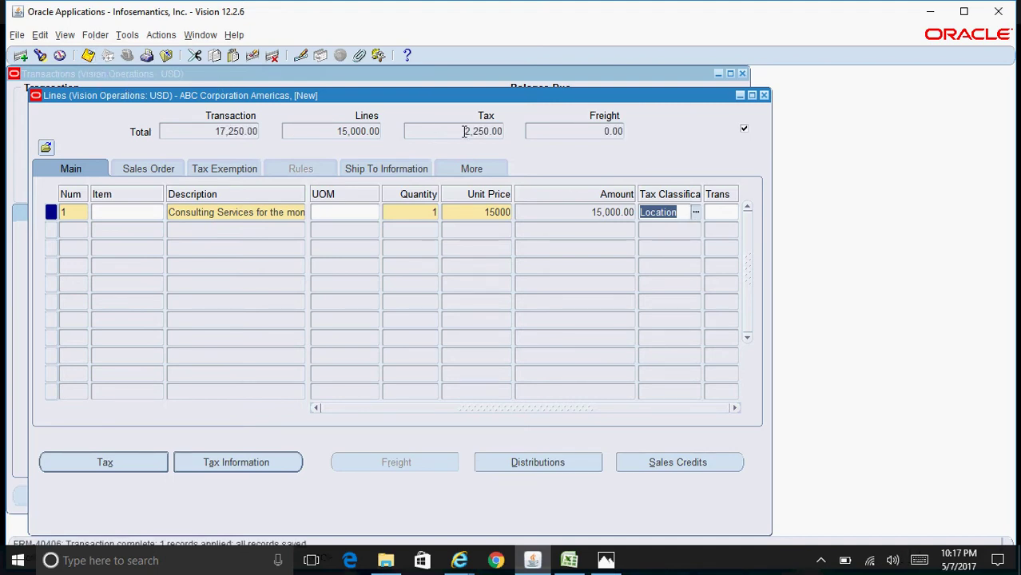
left_click(465, 132)
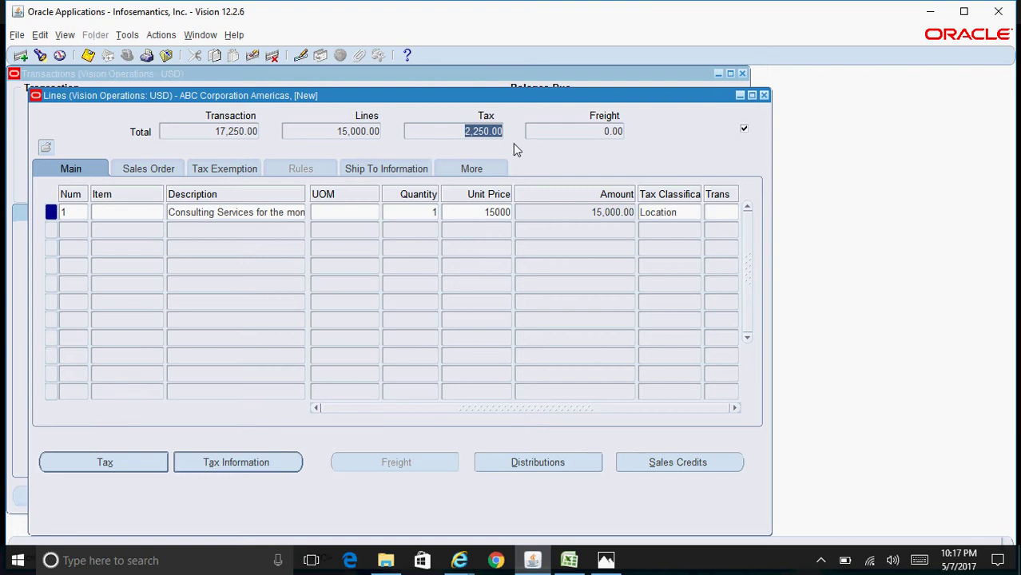
Maximize the application window and move the Lines form aside to bring the Transactions form to the front.
left_click(765, 98)
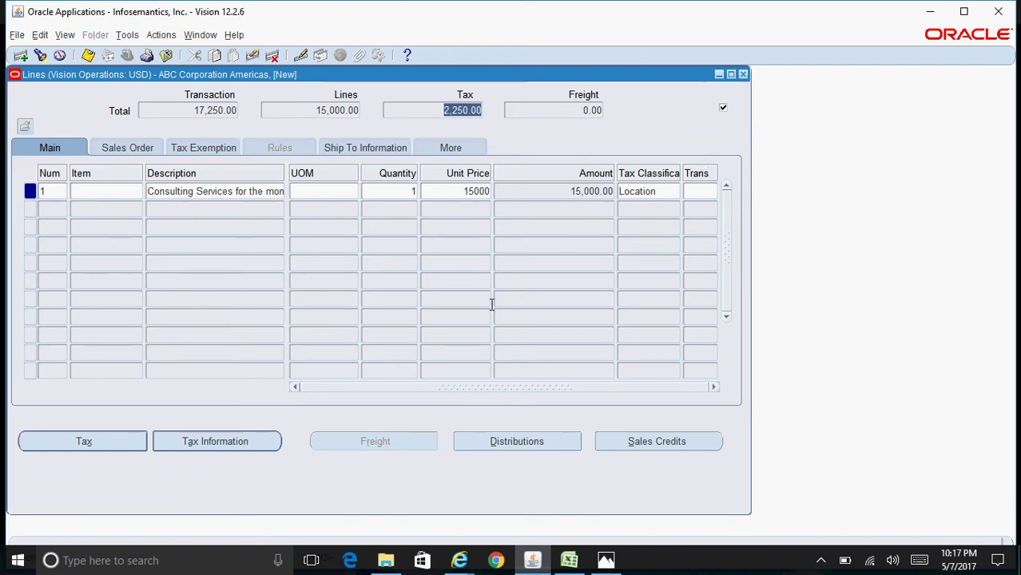
left_click(963, 11)
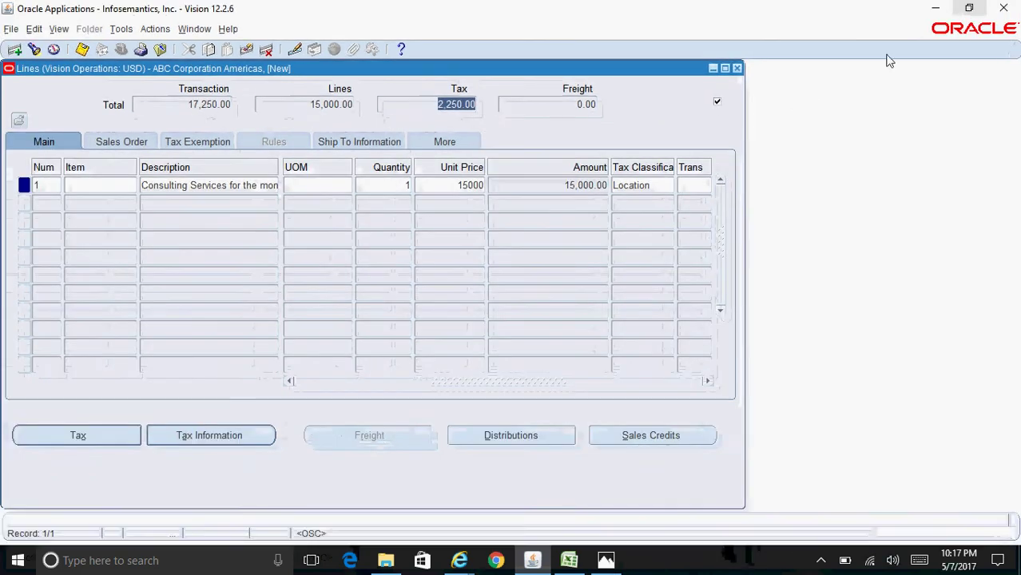
left_click(82, 49)
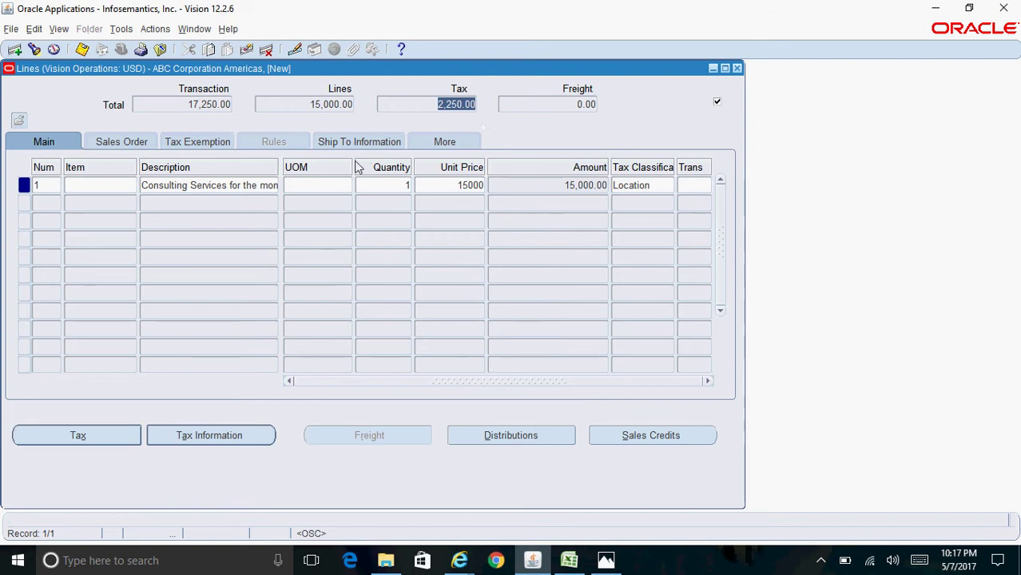
left_click_drag(358, 70, 573, 73)
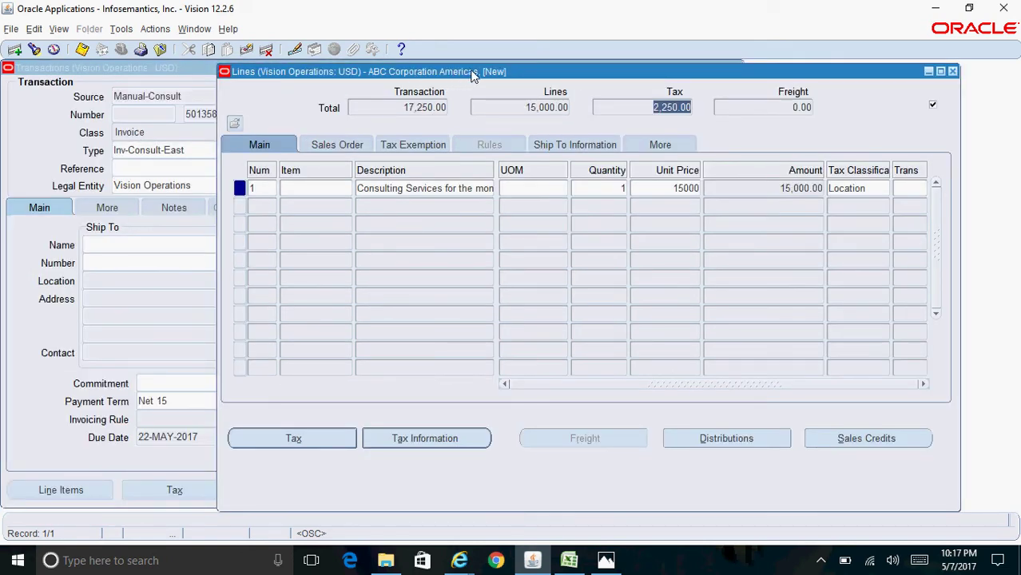
left_click_drag(473, 74, 496, 71)
left_click(212, 74)
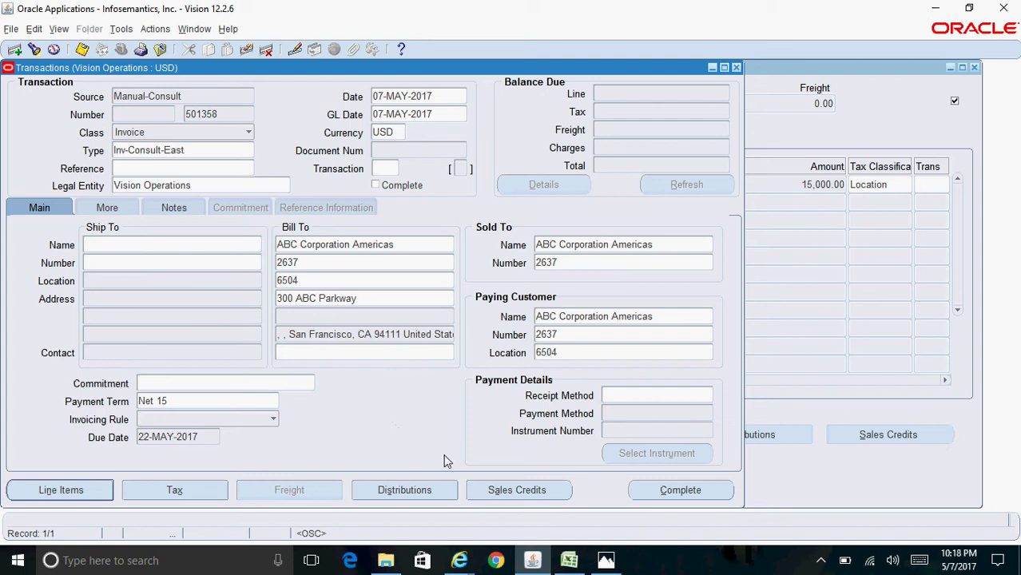
Open the invoice's distributions and examine the GL accounts and amounts for receivable, revenue and tax.
left_click(424, 490)
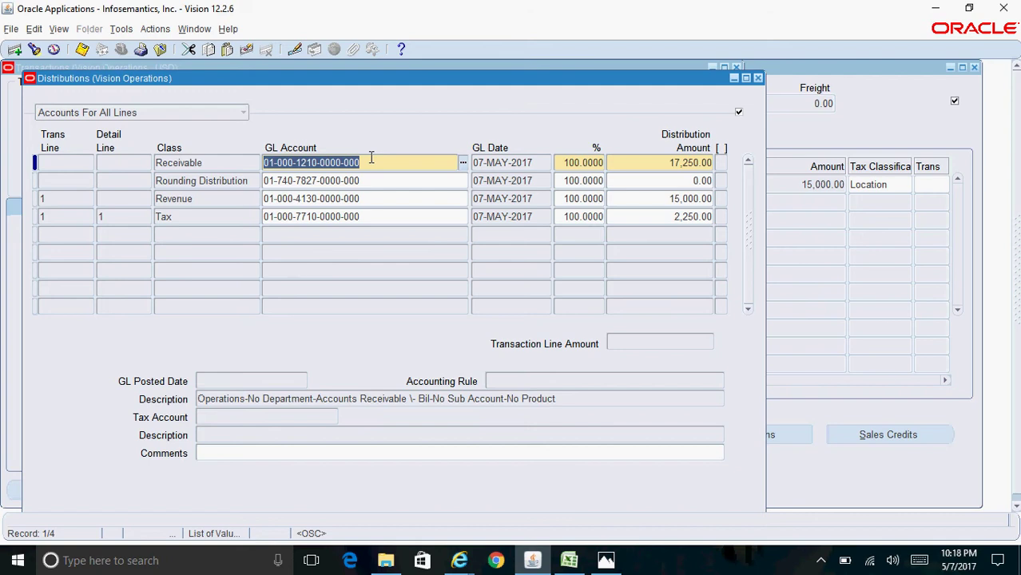
left_click(364, 199)
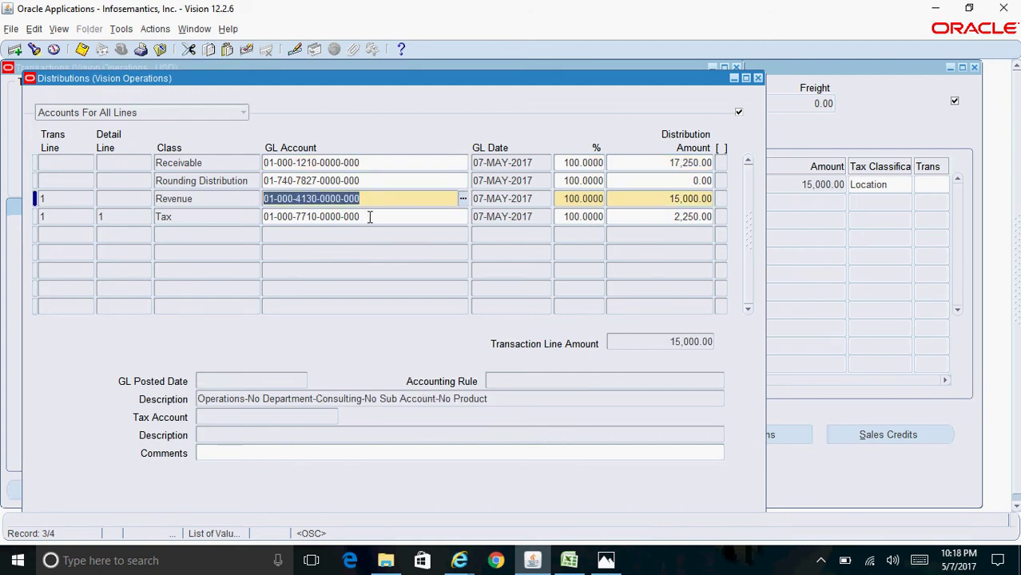
left_click(368, 217)
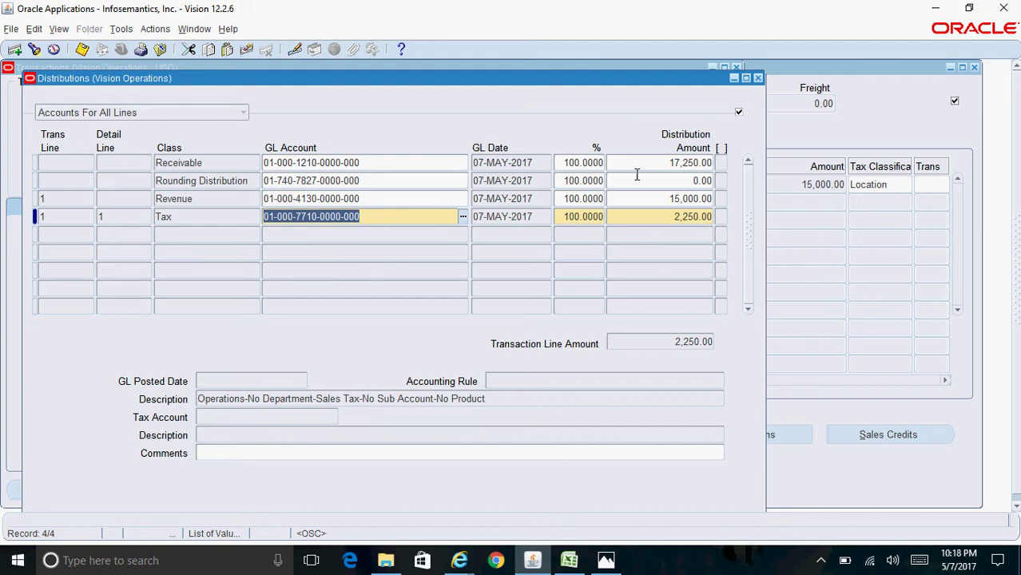
left_click(663, 162)
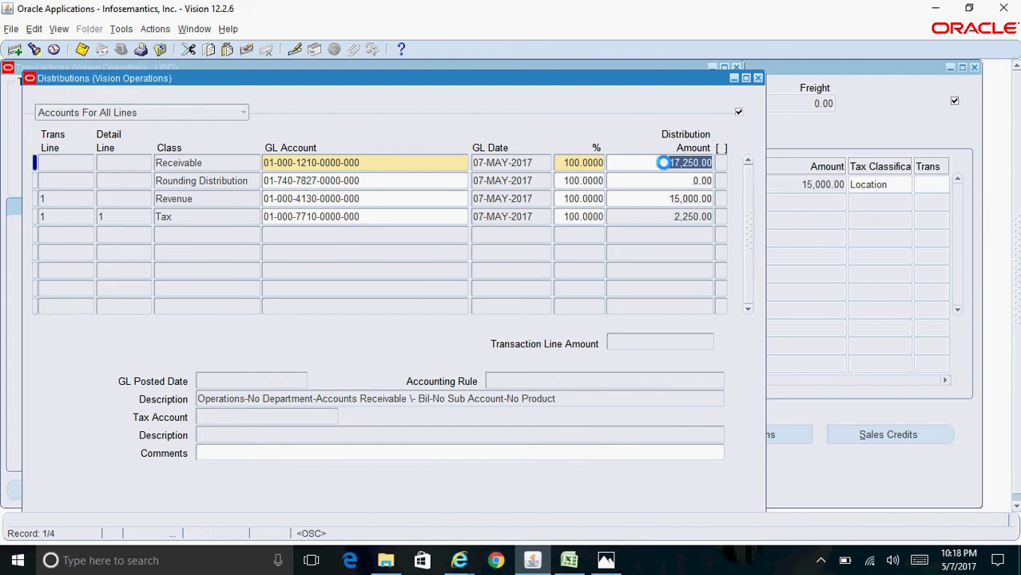
left_click(679, 200)
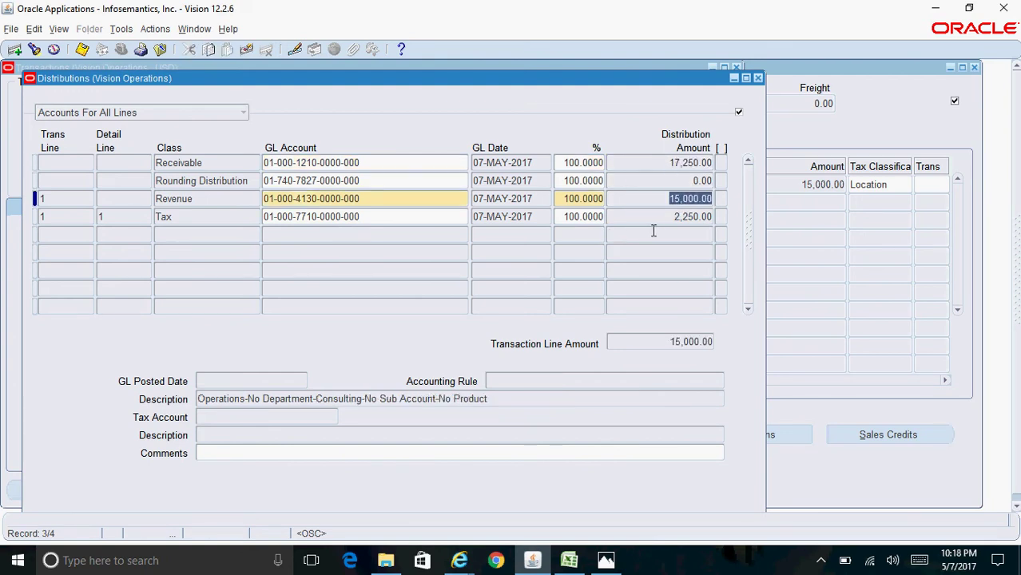
Check the tax line's distribution, close the distributions, and complete the invoice.
left_click(693, 219)
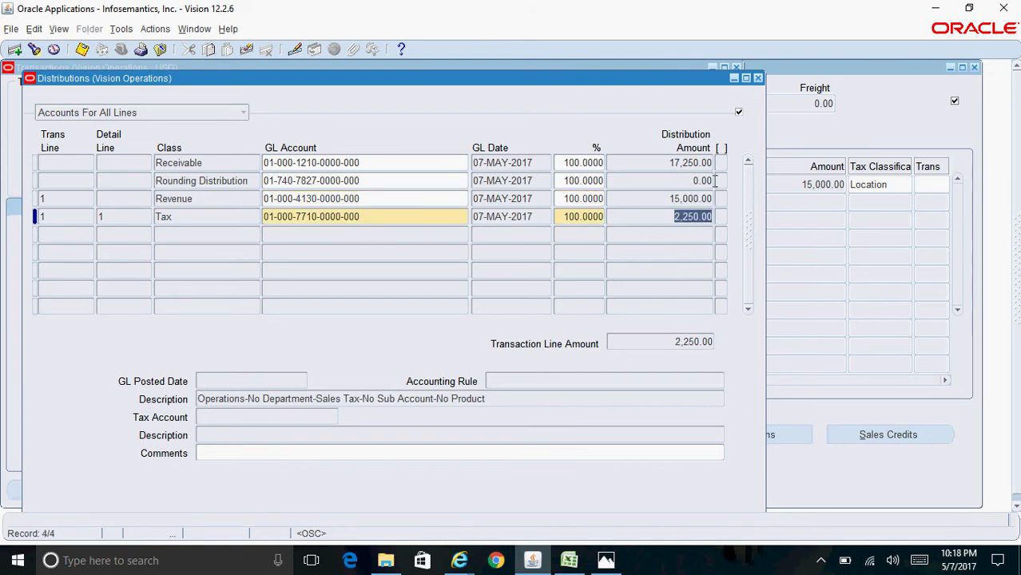
left_click(758, 78)
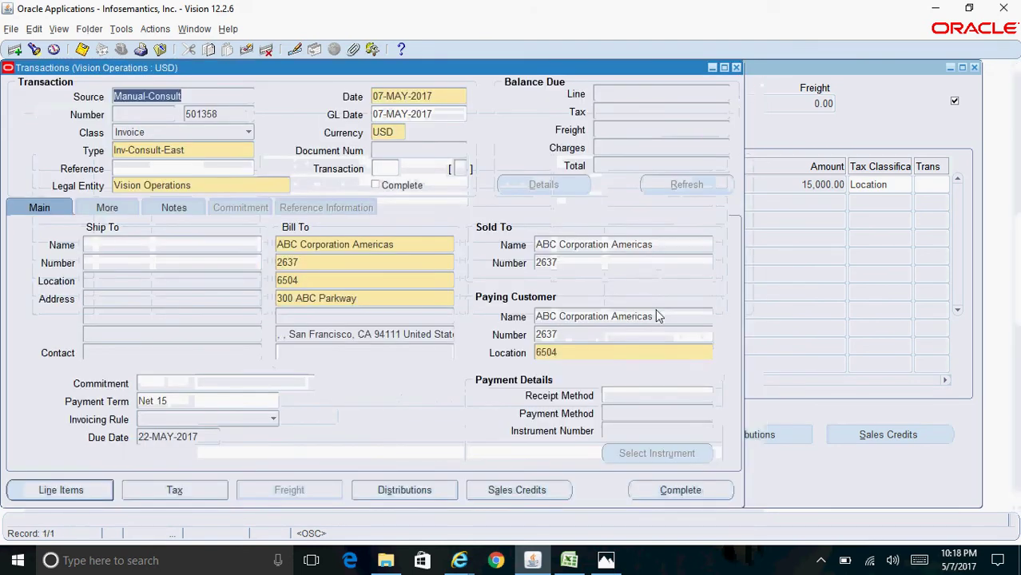
left_click(681, 492)
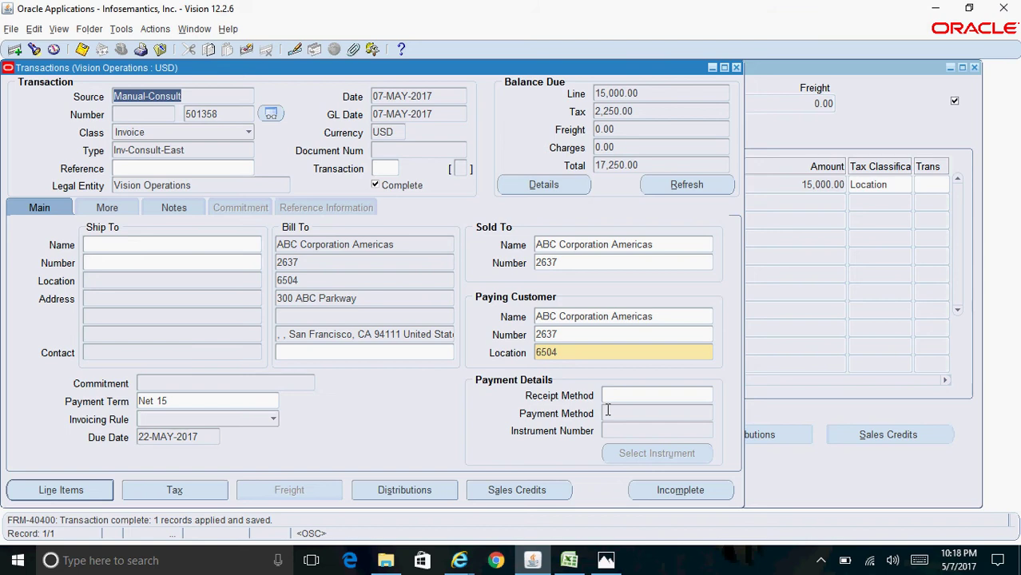
Create draft accounting for the completed invoice and acknowledge the note.
left_click(121, 29)
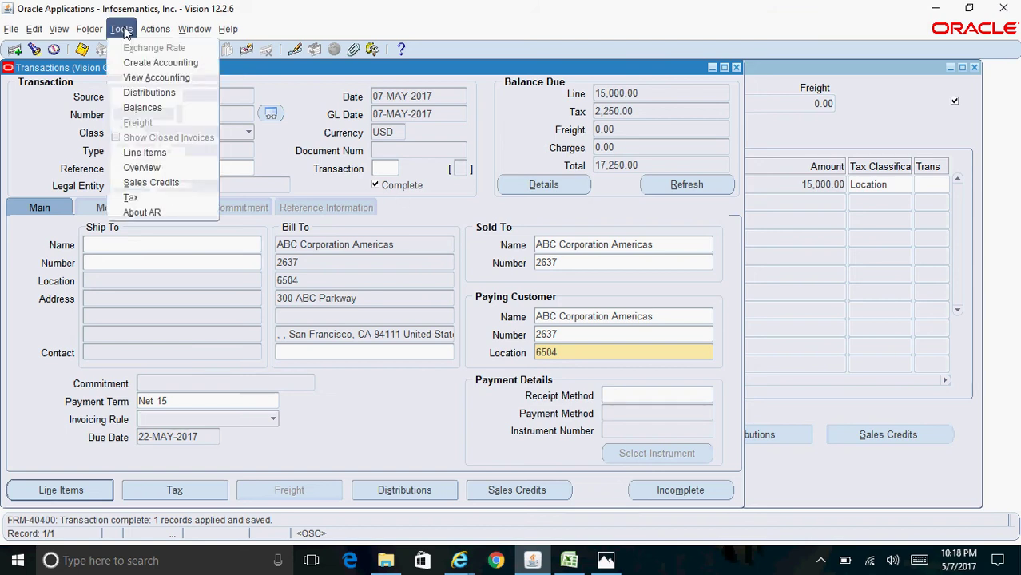
left_click(162, 64)
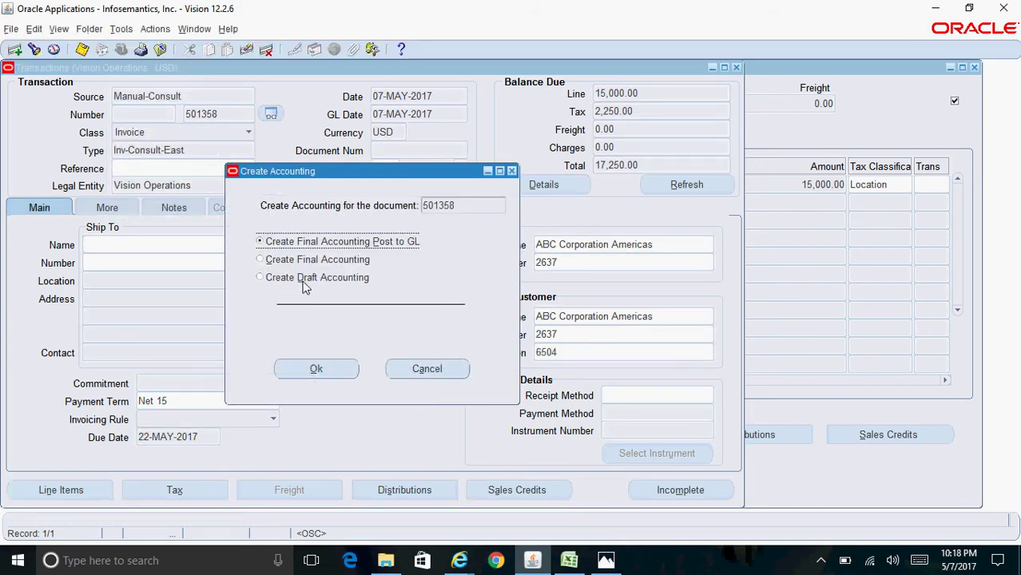
left_click(303, 281)
left_click(318, 370)
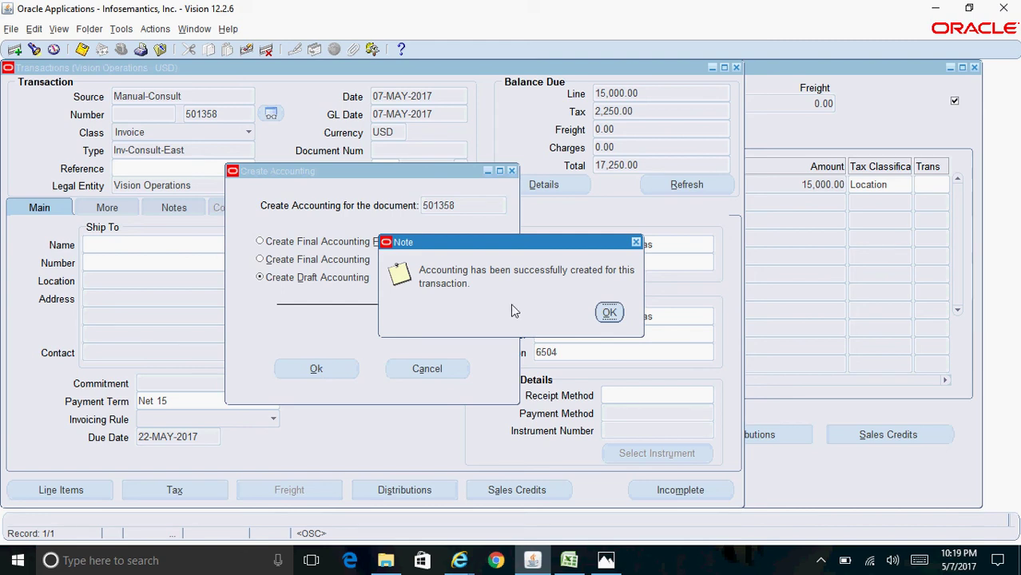
left_click(610, 314)
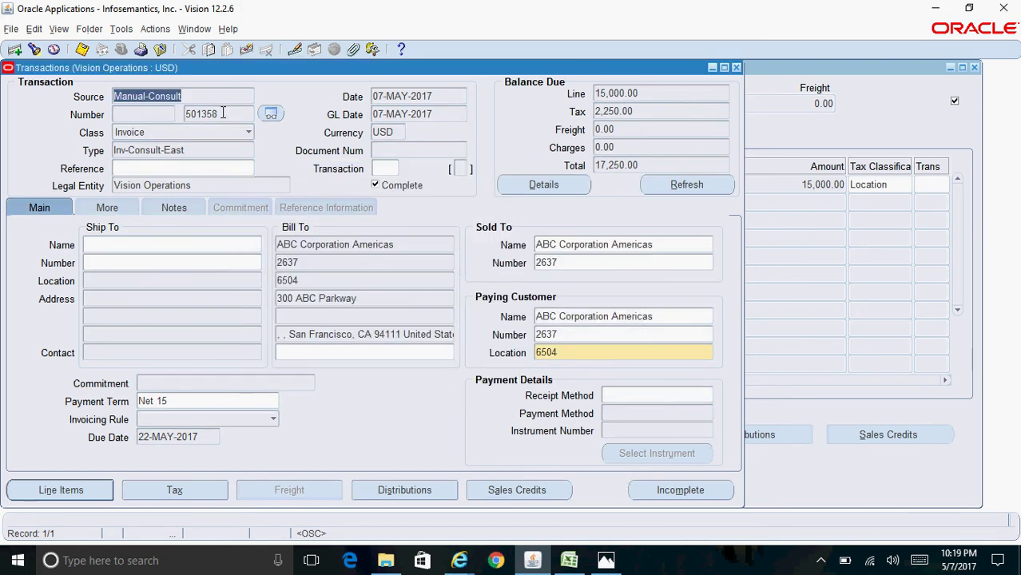
View the invoice's accounting in the Internet Explorer window and examine its subledger journal entry lines.
left_click(155, 29)
mouse_move(121, 29)
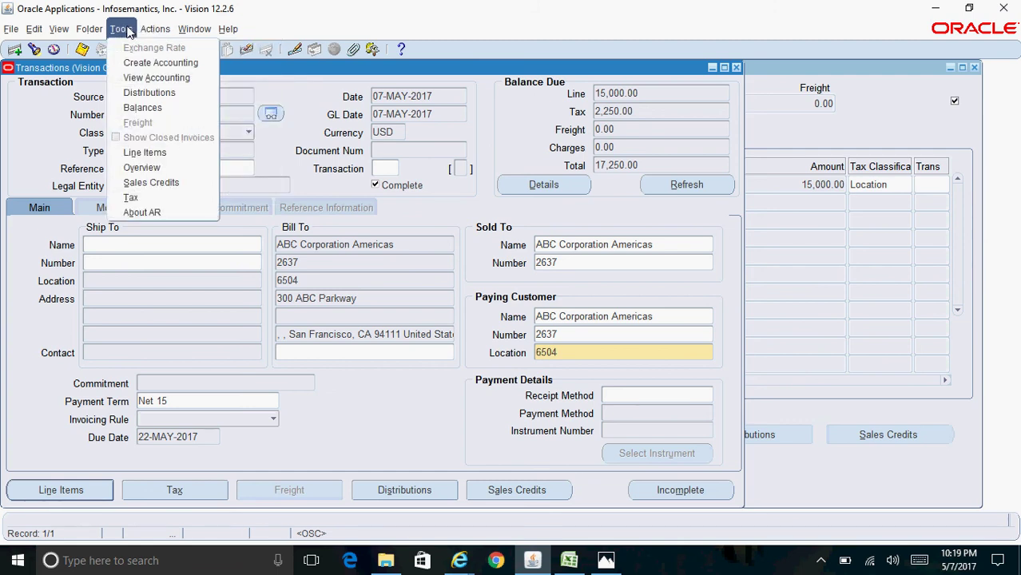
left_click(157, 78)
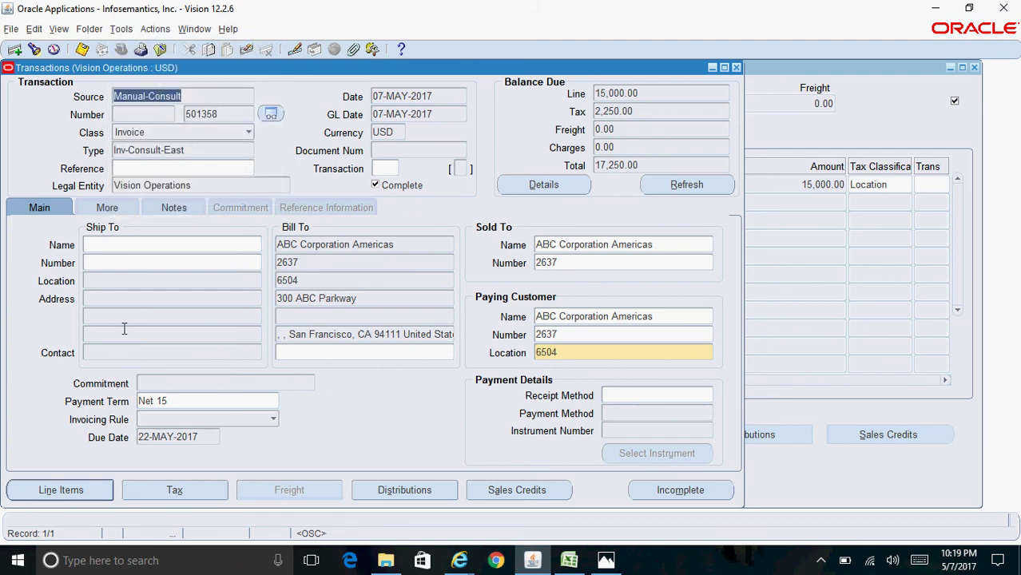
mouse_move(459, 560)
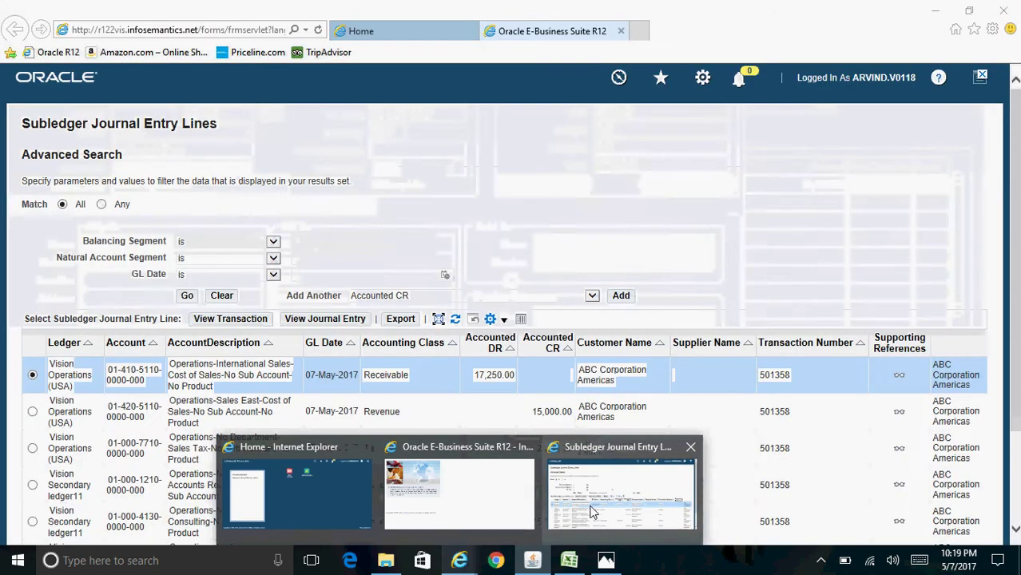
left_click(592, 512)
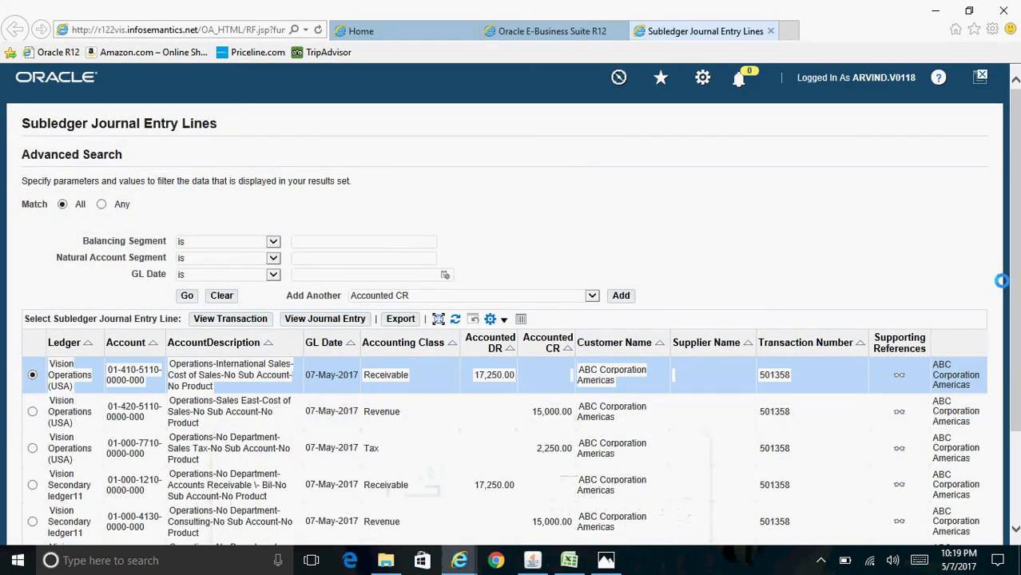
left_click_drag(1012, 236, 1016, 319)
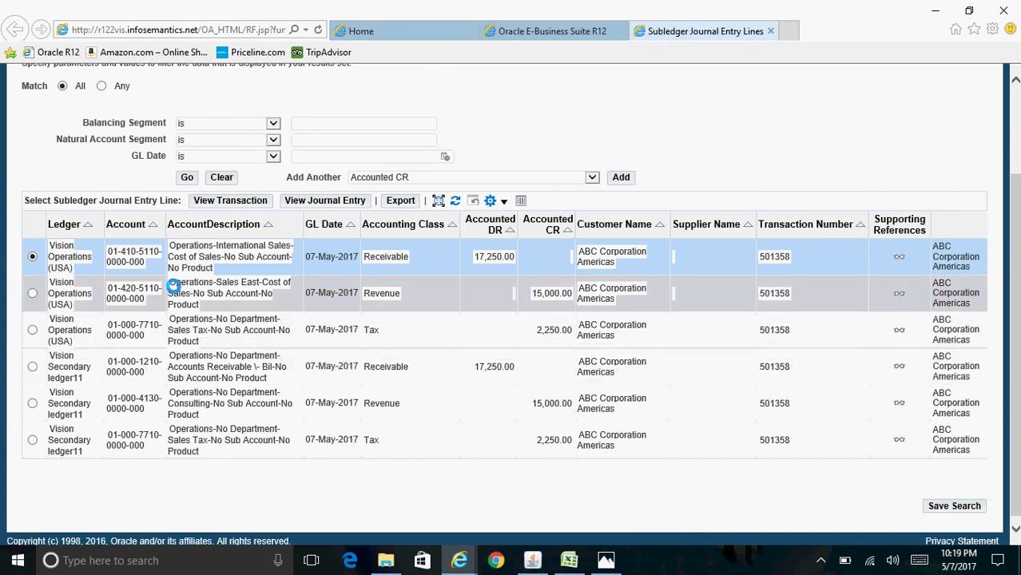
Open the journal entry for the selected Receivable line, review its header, lines and accounted amounts, and close the page.
left_click(339, 200)
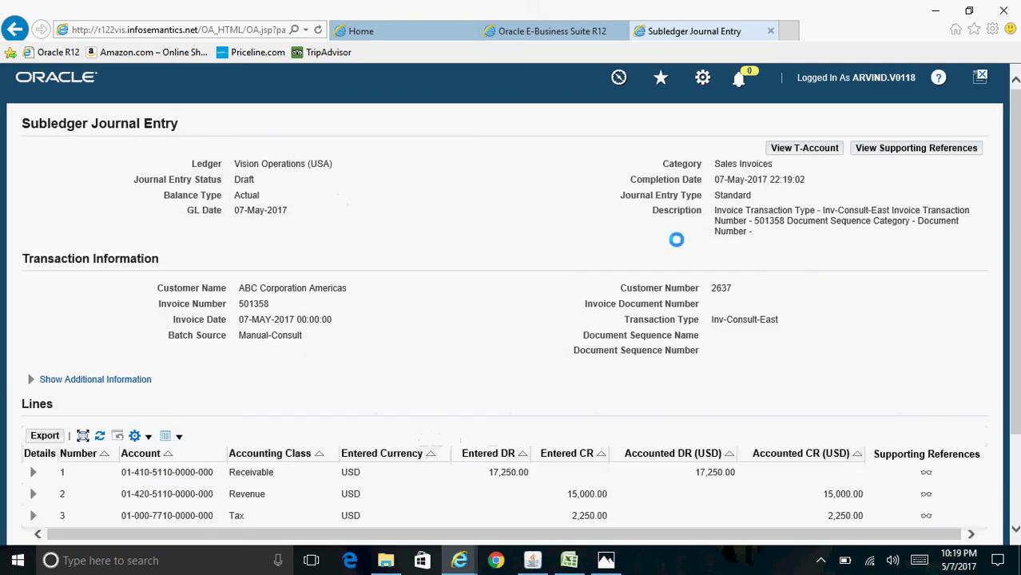
scroll(1015, 205, "down", 3)
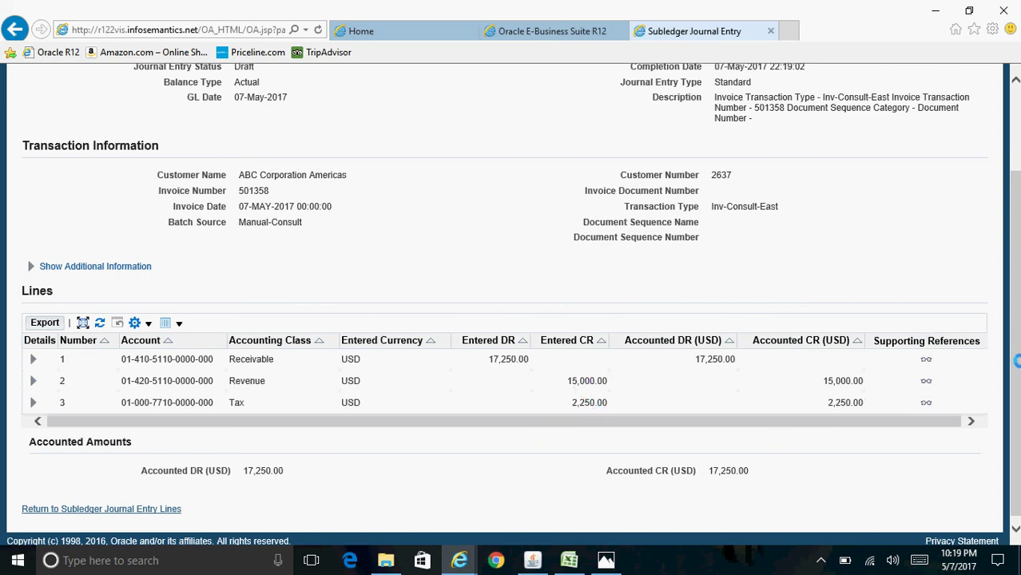
left_click_drag(1014, 361, 837, 160)
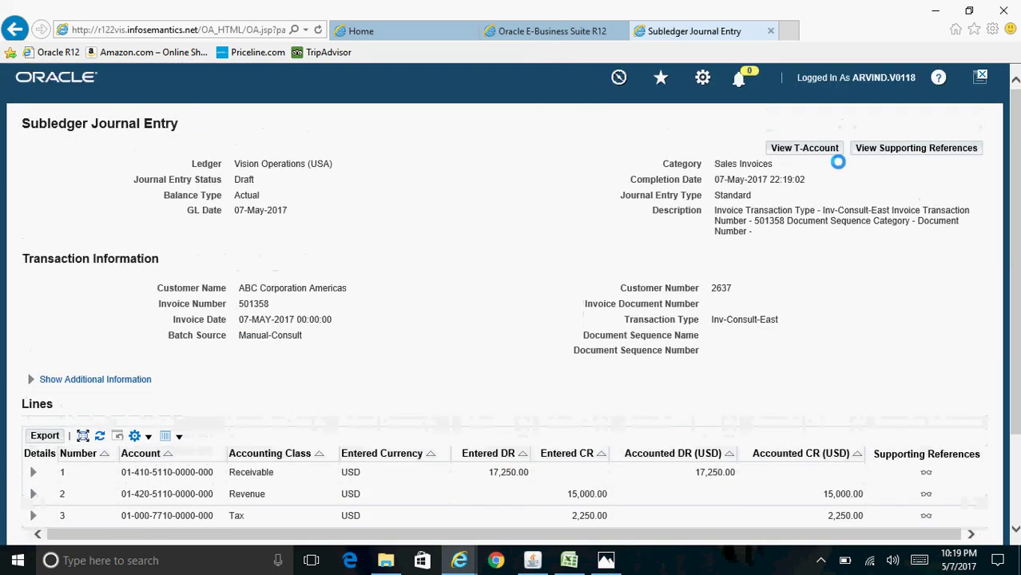
left_click(770, 30)
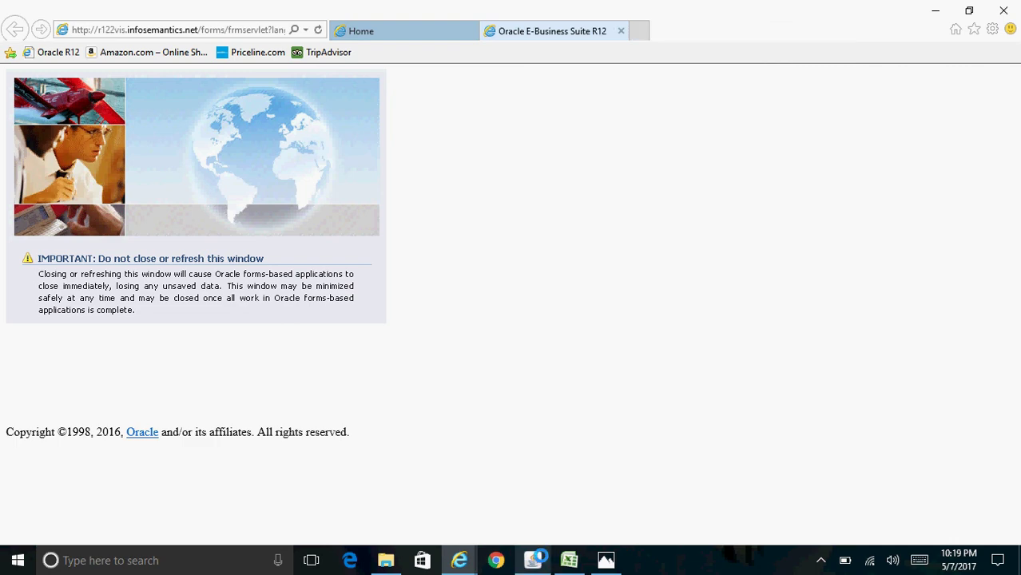
Switch back to Oracle Applications, examine the original line and tax amounts in the invoice's balance details, and close them.
left_click(532, 560)
left_click(544, 184)
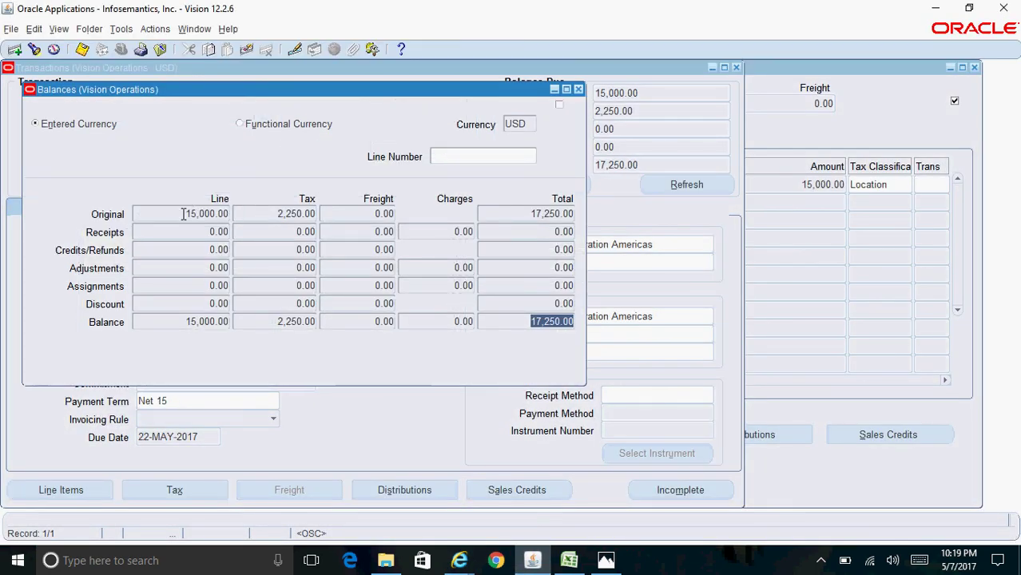
left_click(183, 214)
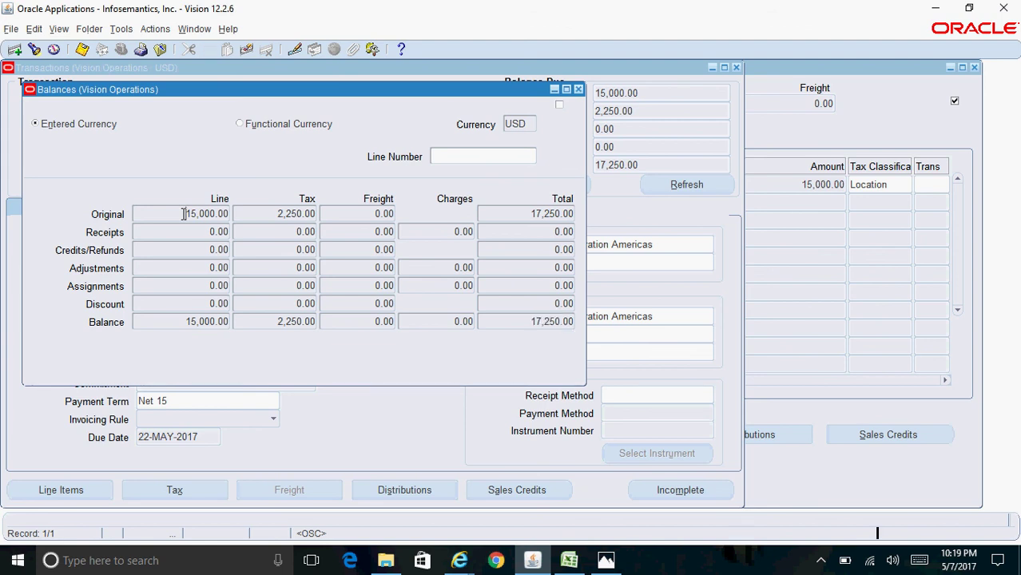
left_click(292, 215)
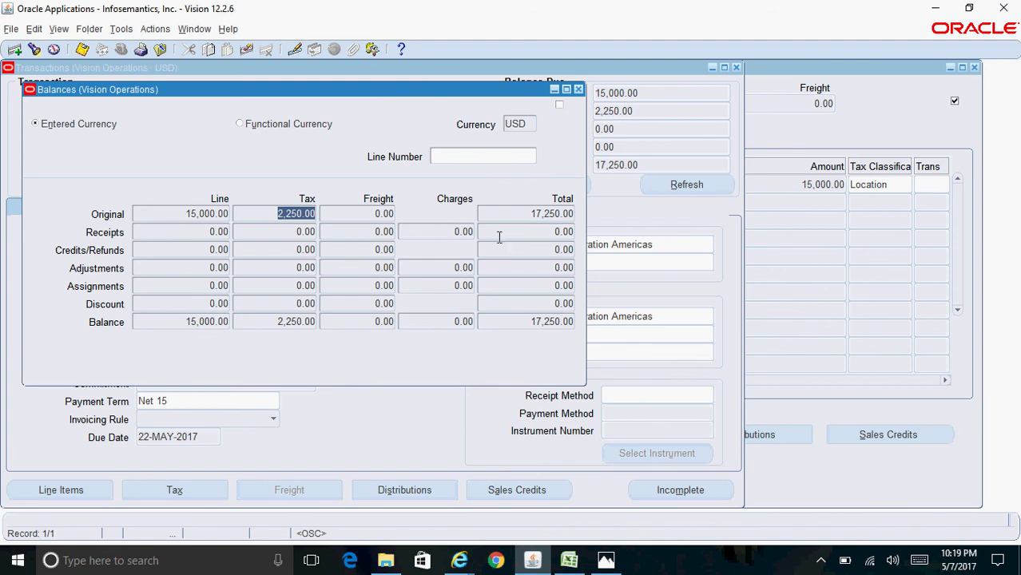
left_click(579, 90)
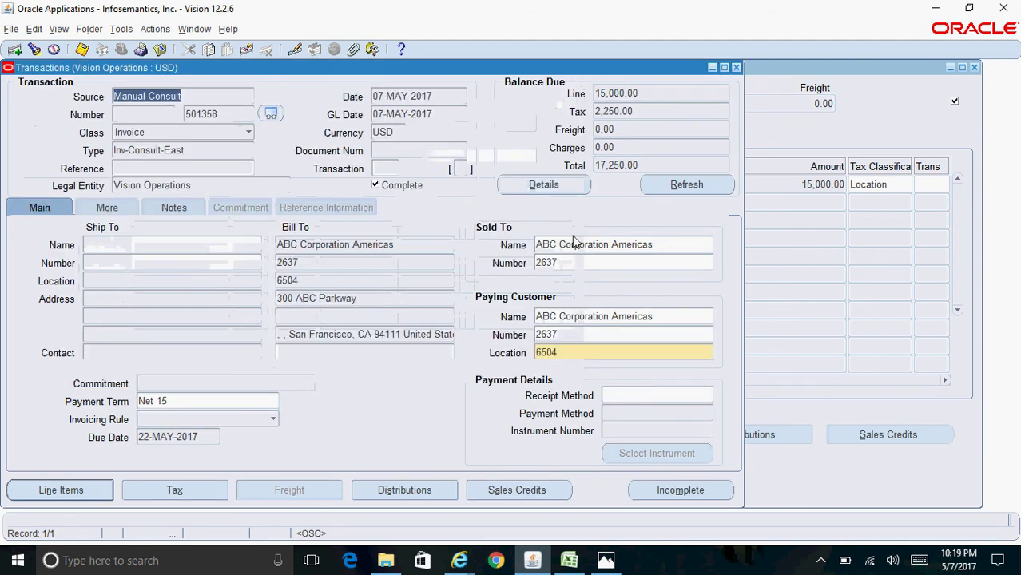